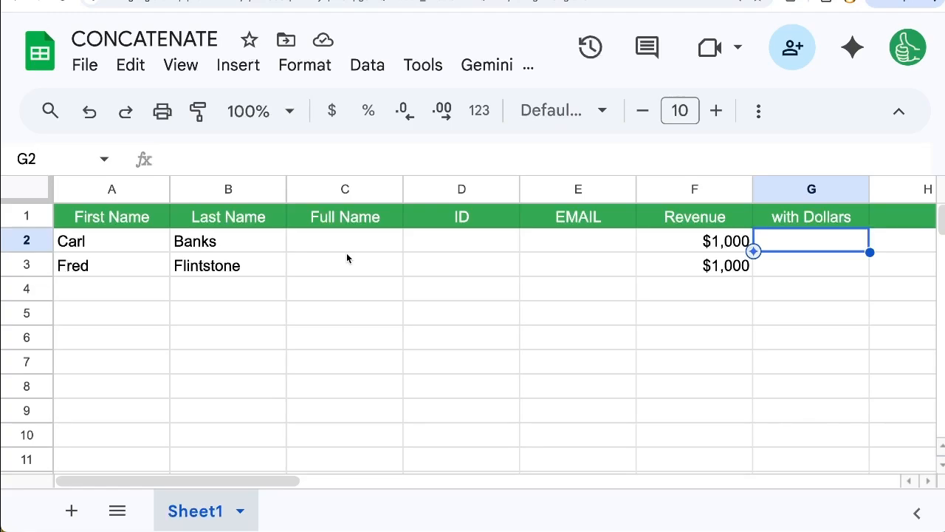
# Begin a CONCATENATE formula in cell C2 of the Full Name column
pyautogui.click(346, 247)
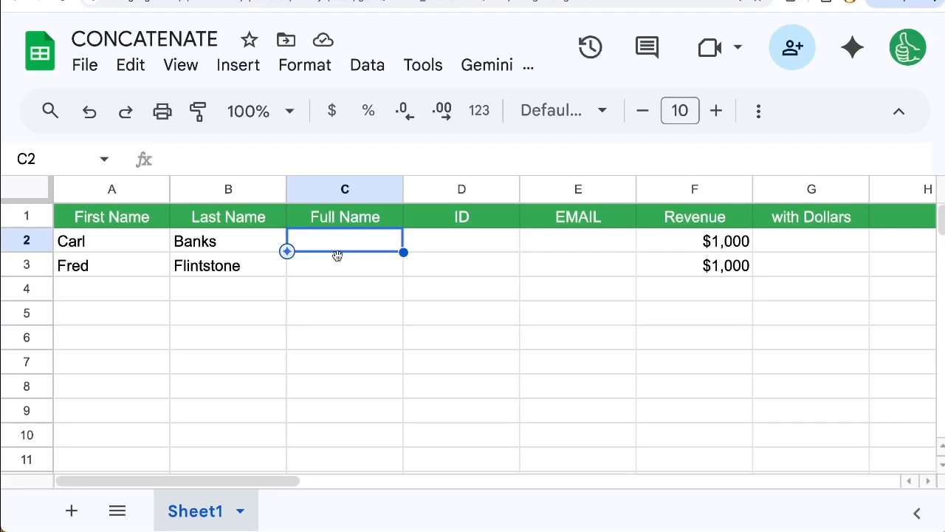
pyautogui.write('=CON')
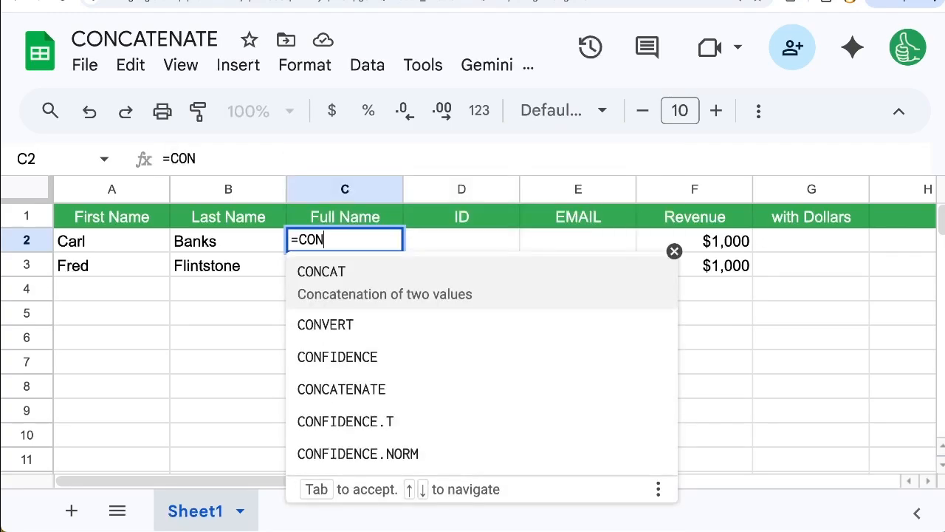
pyautogui.write('CATENATE(')
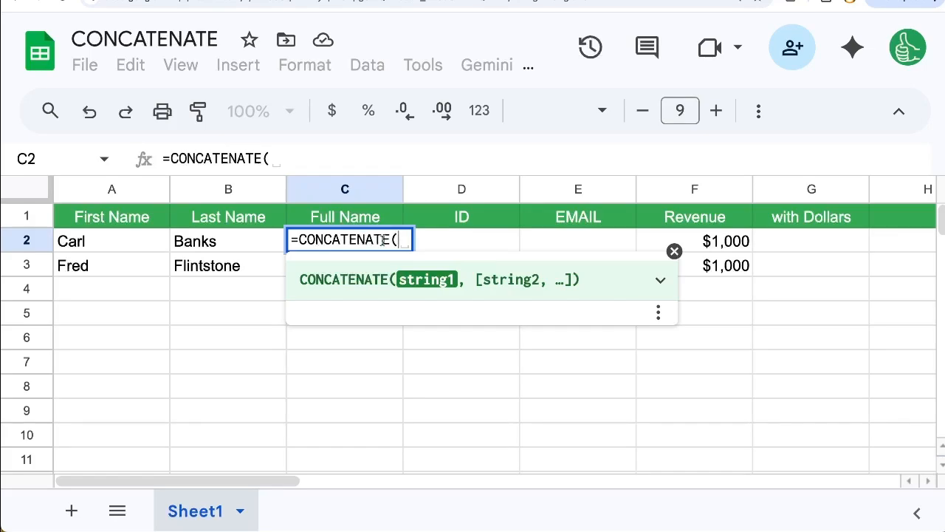
pyautogui.press('BackSpace')
pyautogui.press('BackSpace')
pyautogui.press('BackSpace')
pyautogui.press('BackSpace')
pyautogui.press('BackSpace')
pyautogui.press('BackSpace')
pyautogui.press('BackSpace')
pyautogui.press('BackSpace')
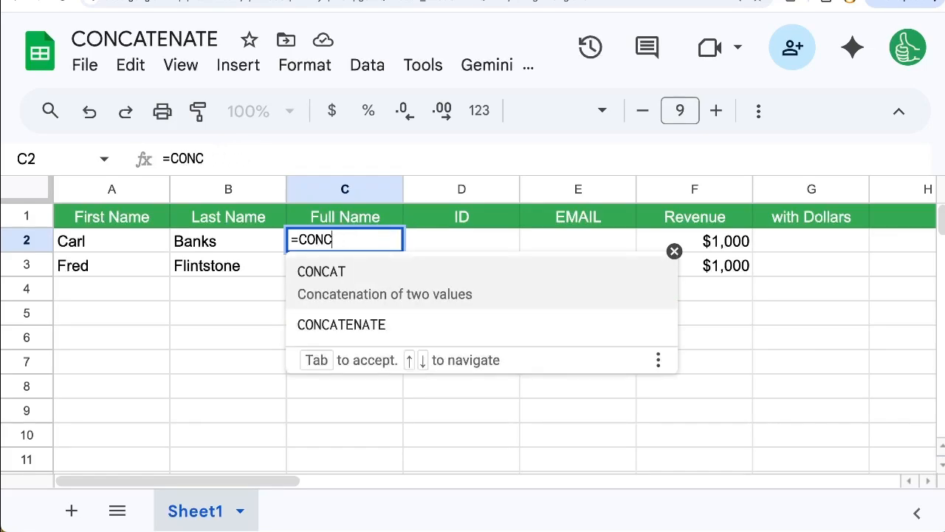
pyautogui.press('BackSpace')
pyautogui.write('C')
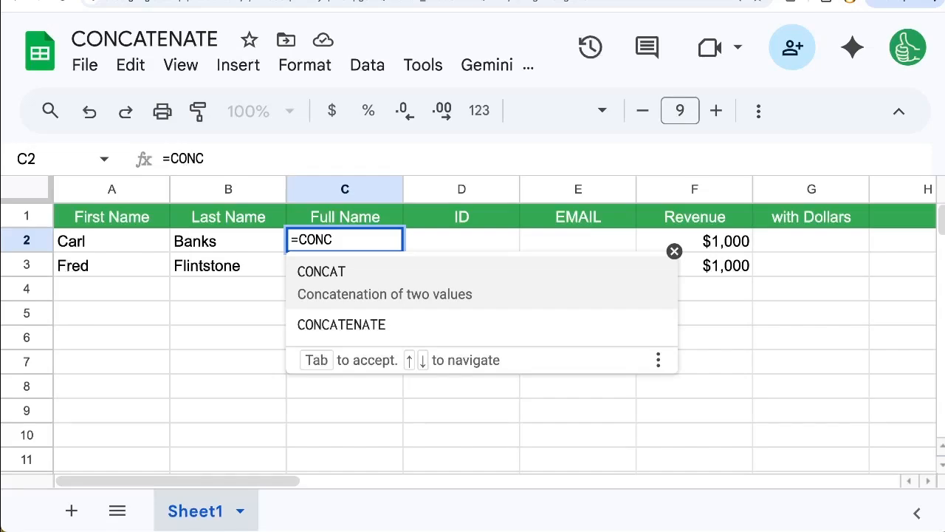
pyautogui.click(334, 317)
# Complete the C2 formula as =CONCATENATE(A2,B2) and accept the suggested autofill for C3
pyautogui.click(96, 241)
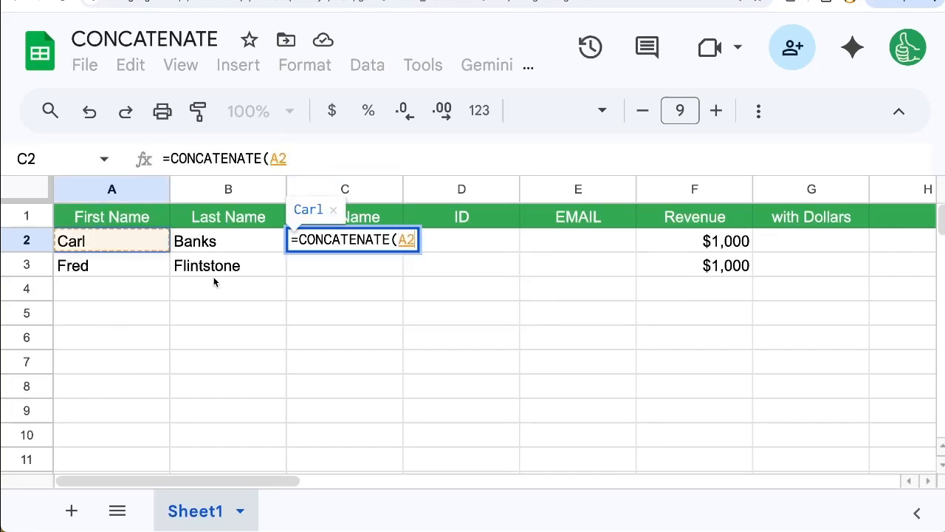
pyautogui.write(',')
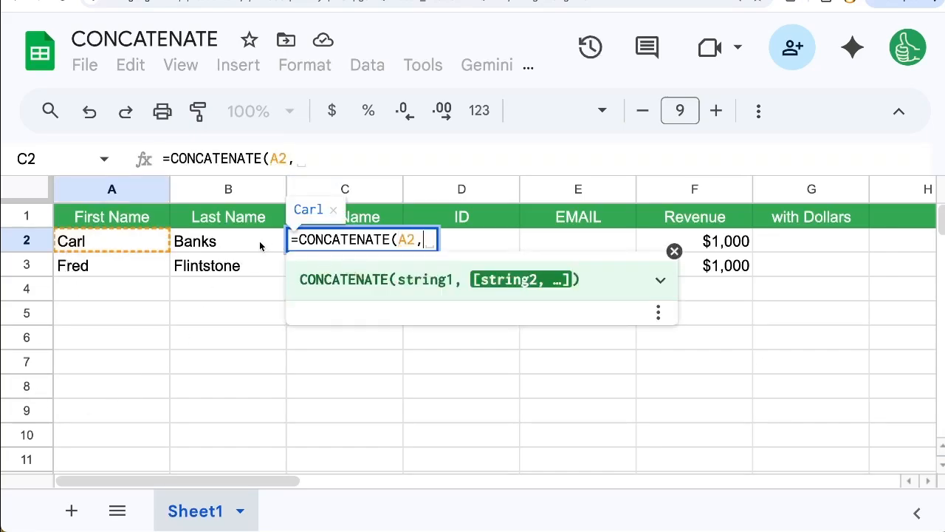
pyautogui.click(246, 238)
pyautogui.write('k')
pyautogui.press('BackSpace')
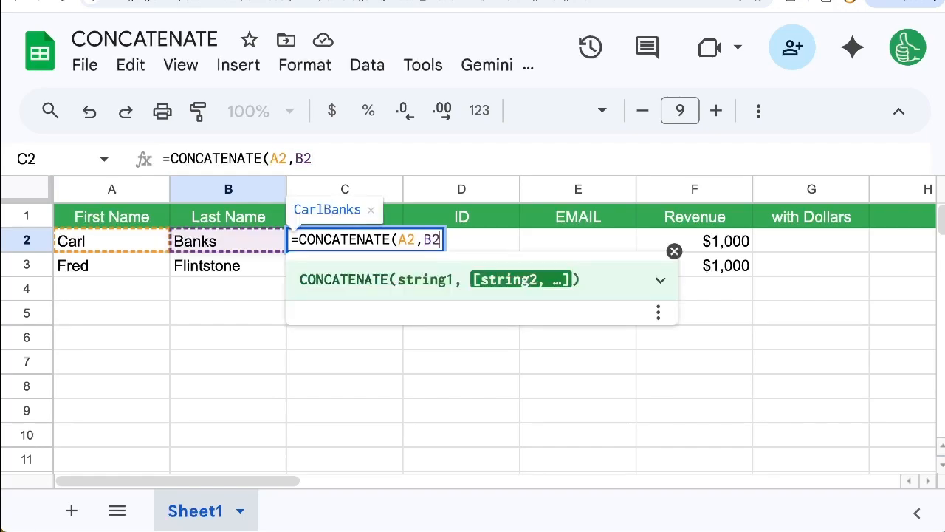
pyautogui.write(')')
pyautogui.press('Return')
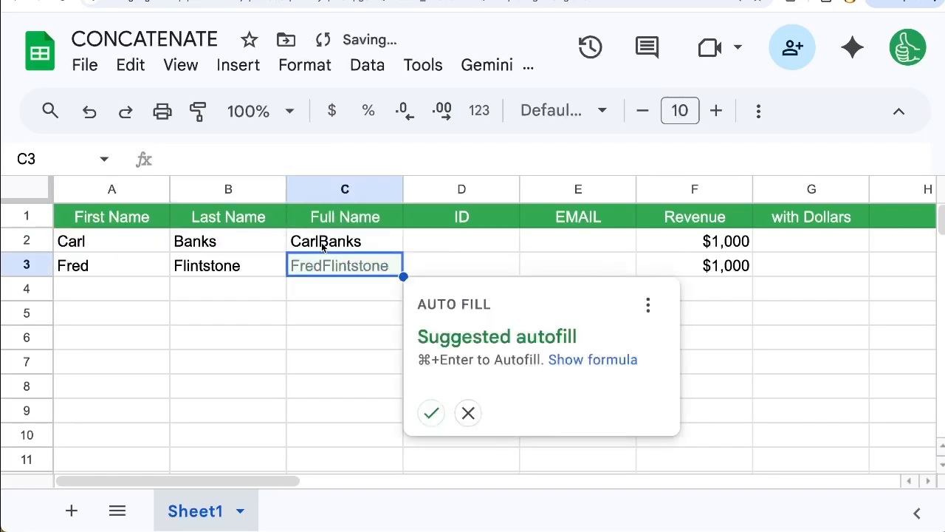
pyautogui.press('super+Return')
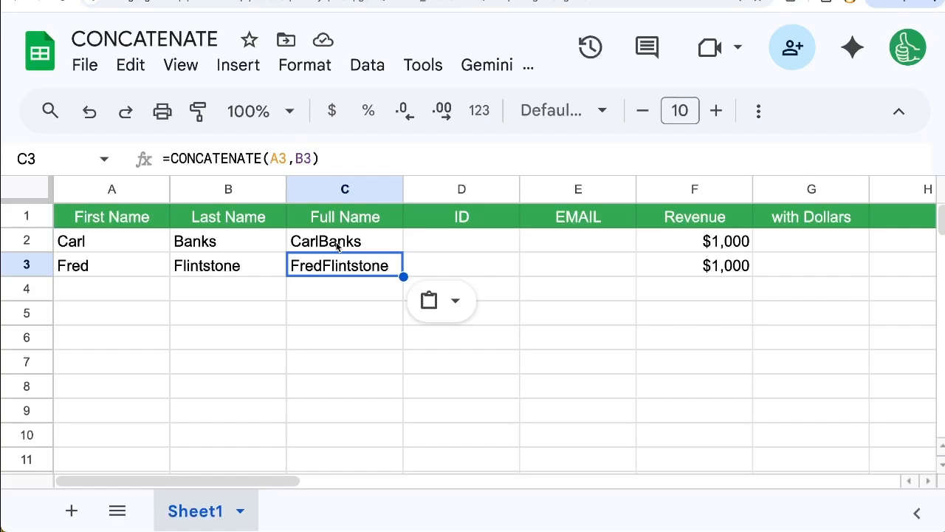
# Insert a quoted space between A2 and B2 in C2's formula, making it =CONCATENATE(A2," ",B2), and apply the same formula to C3
pyautogui.doubleClick(338, 246)
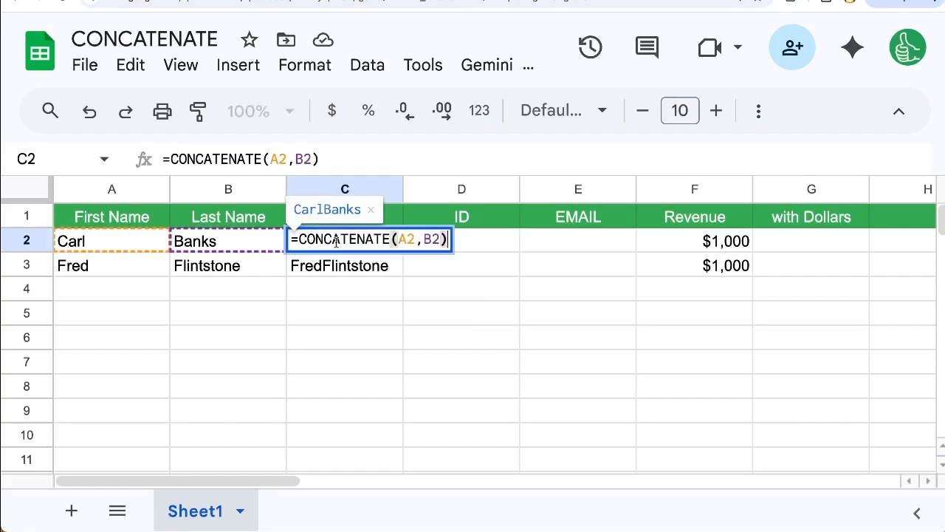
pyautogui.click(422, 239)
pyautogui.write(',')
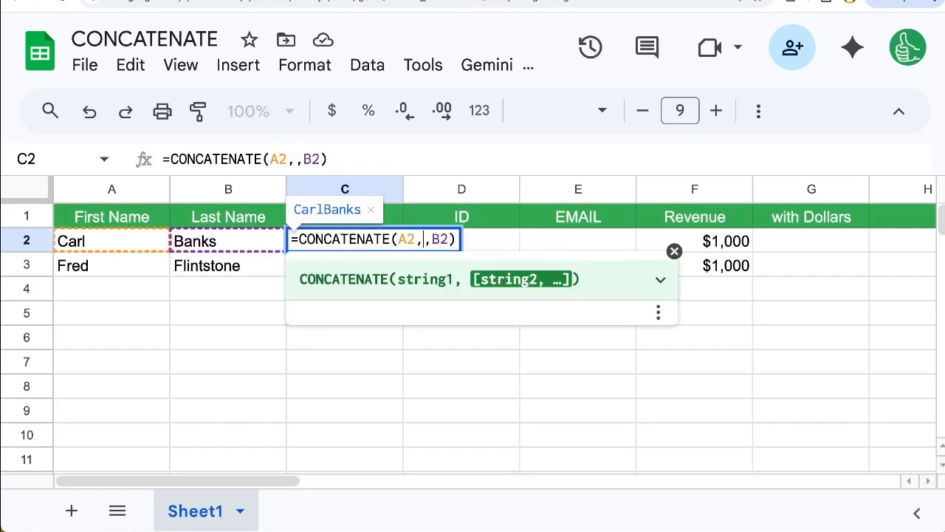
pyautogui.write('"')
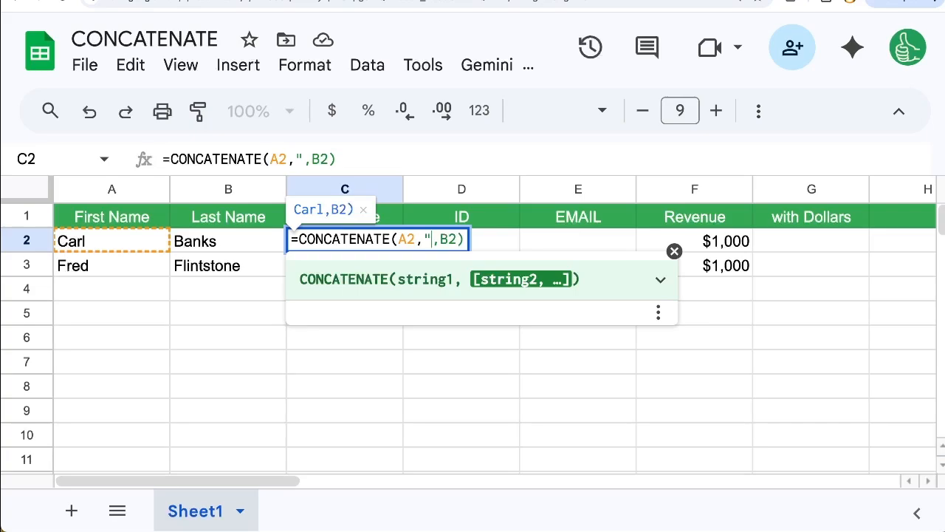
pyautogui.write(' "')
pyautogui.press('Return')
pyautogui.hotkey('ctrl', 'v')
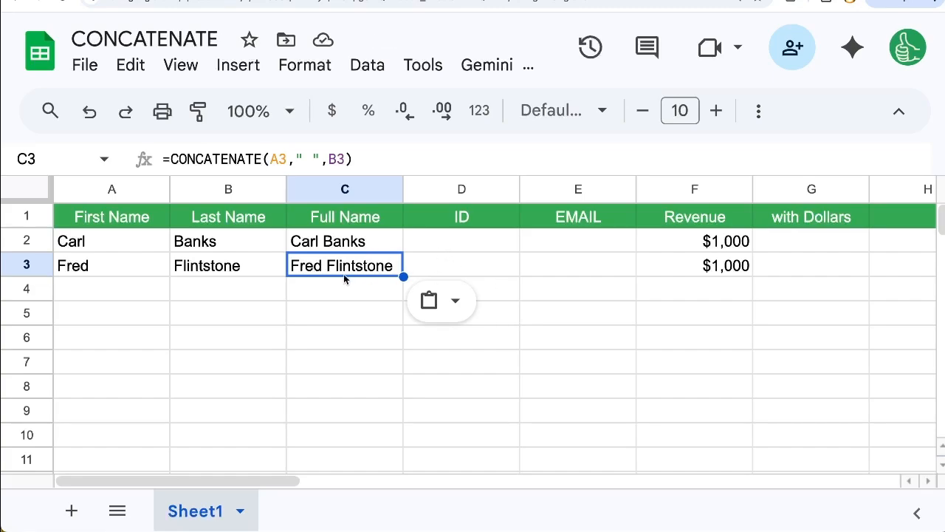
pyautogui.doubleClick(382, 246)
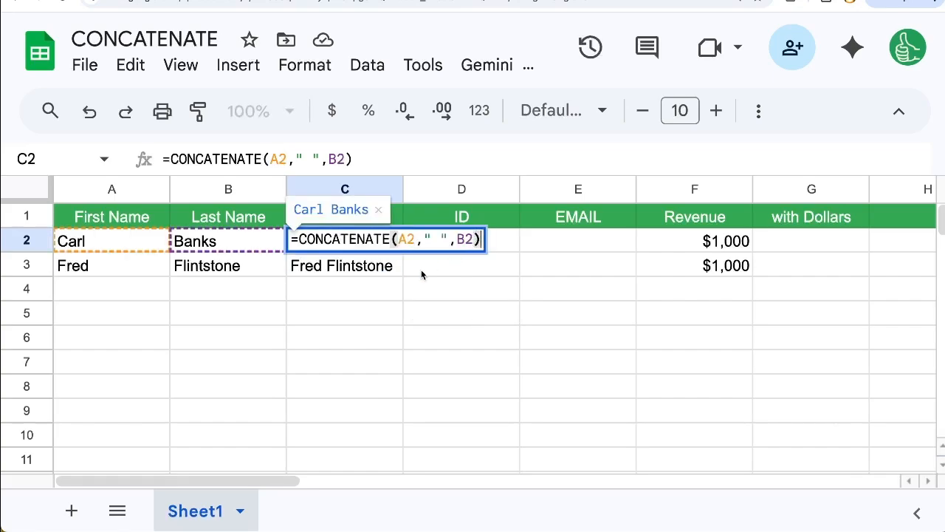
pyautogui.press('Escape')
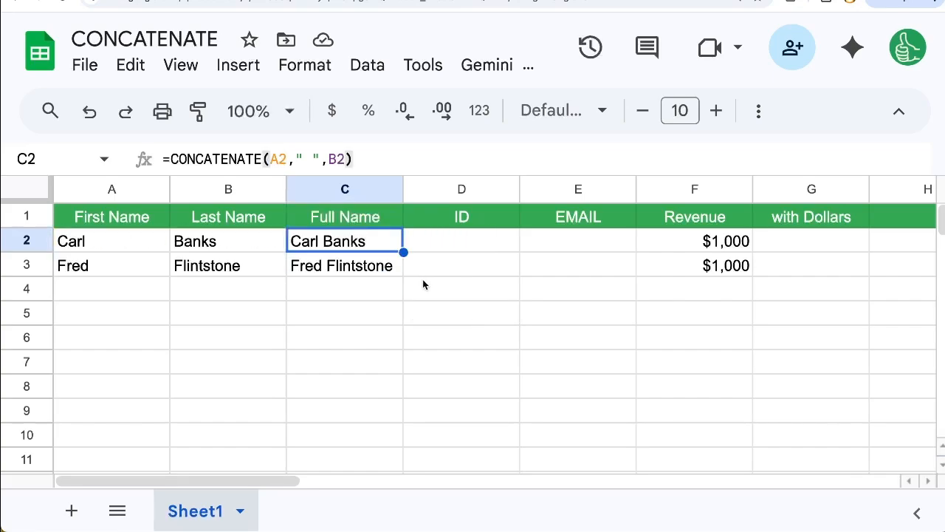
pyautogui.doubleClick(559, 246)
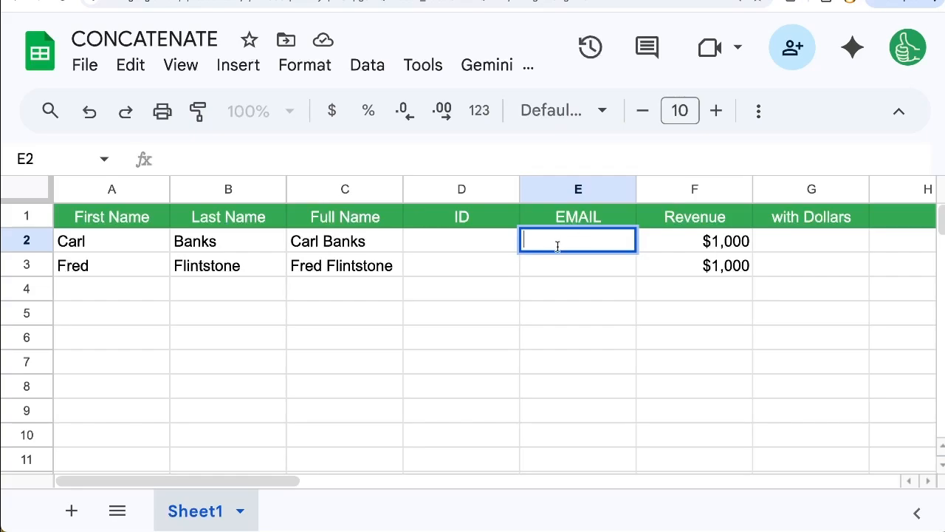
pyautogui.write('=')
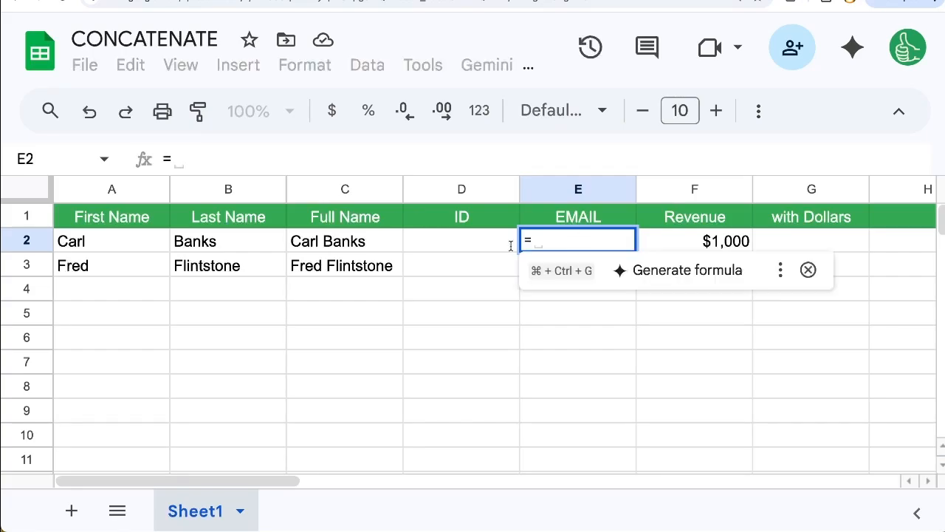
pyautogui.press('Escape')
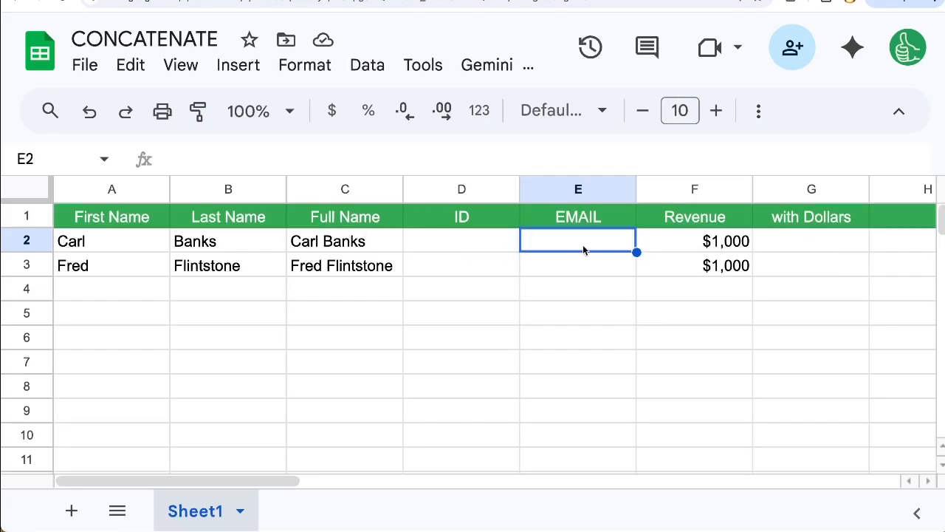
# Enter =CONCATENATE(A2,"_",B2) in ID cell D2 and accept the suggested autofill for D3
pyautogui.click(478, 244)
pyautogui.write('=CONCATENATE(')
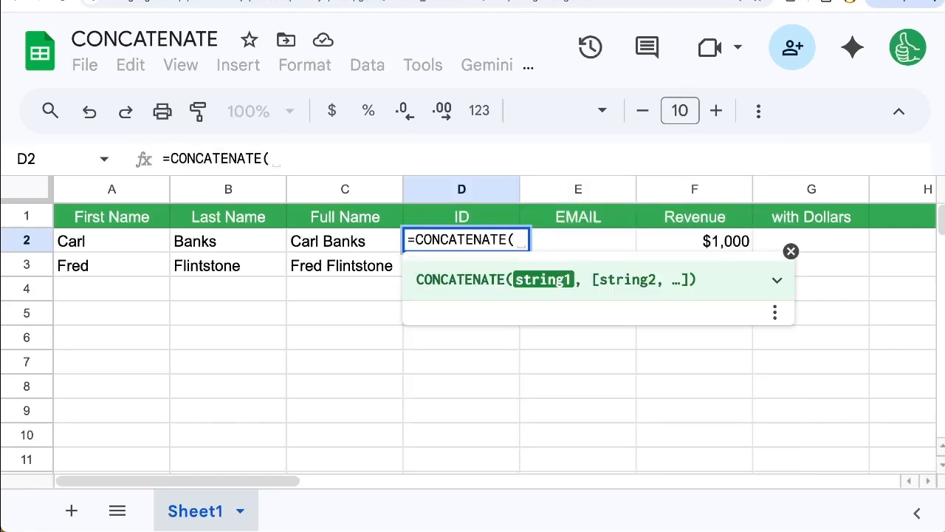
pyautogui.click(135, 244)
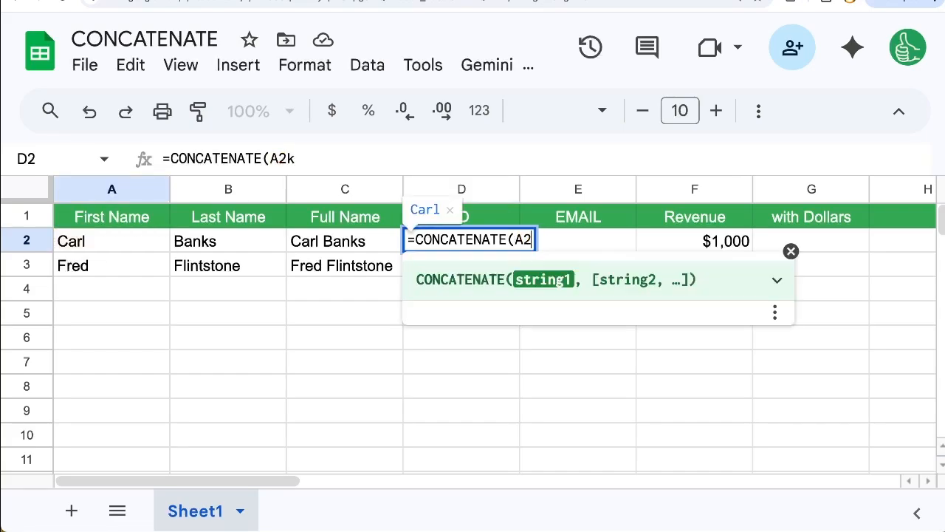
pyautogui.write(',"_"')
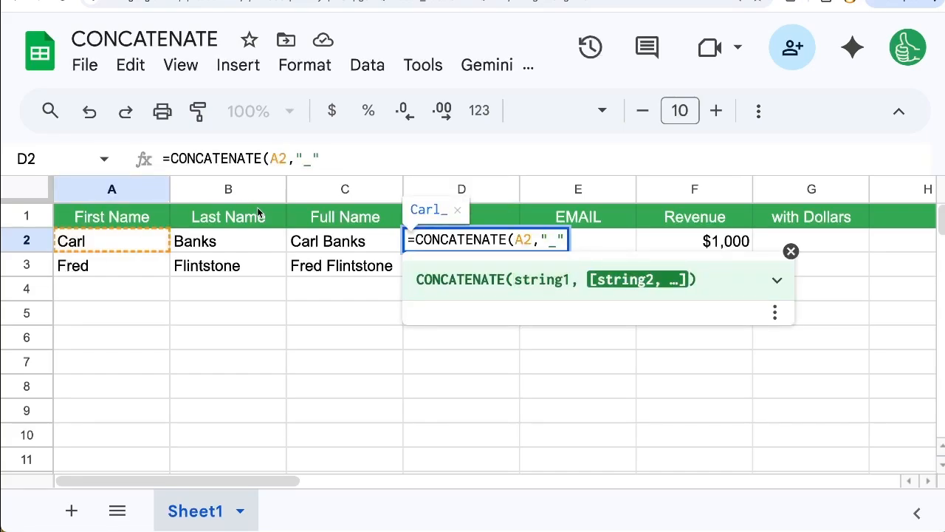
pyautogui.write(',')
pyautogui.click(226, 241)
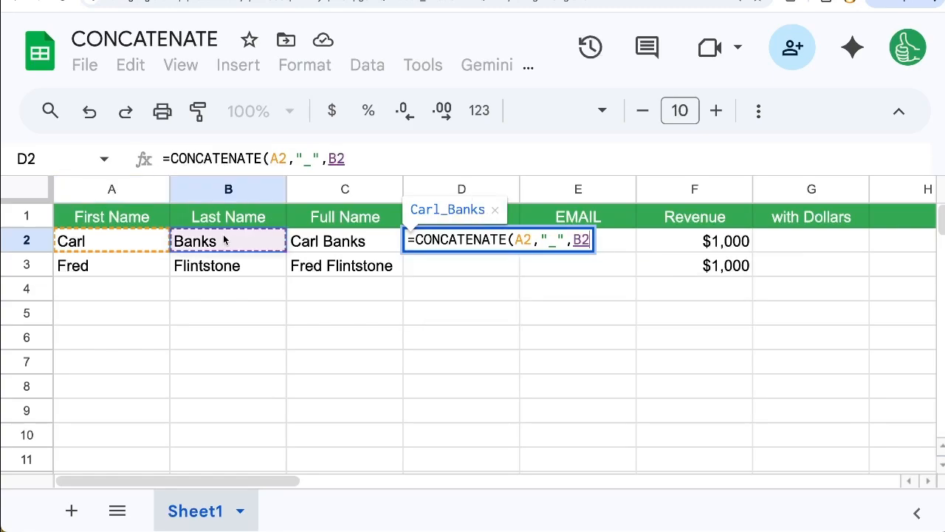
pyautogui.write(')')
pyautogui.press('Return')
pyautogui.press('super+Return')
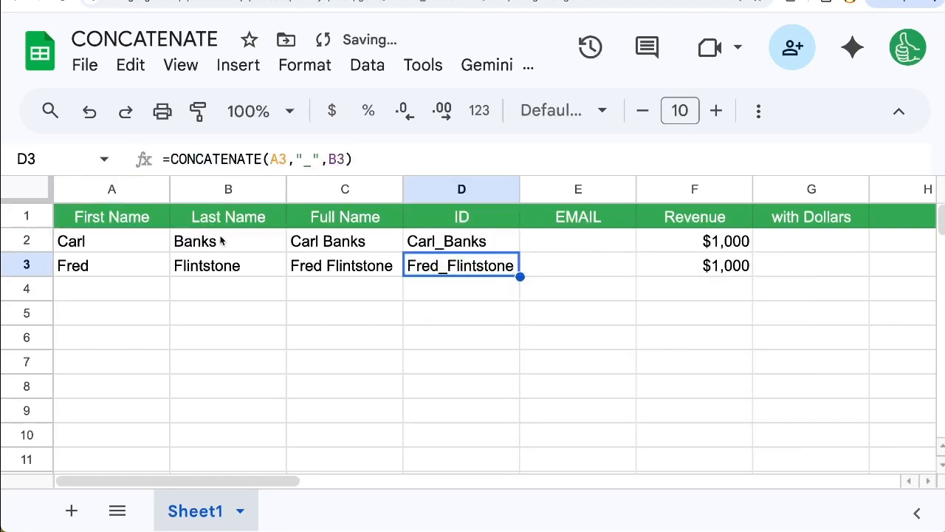
pyautogui.press('Up')
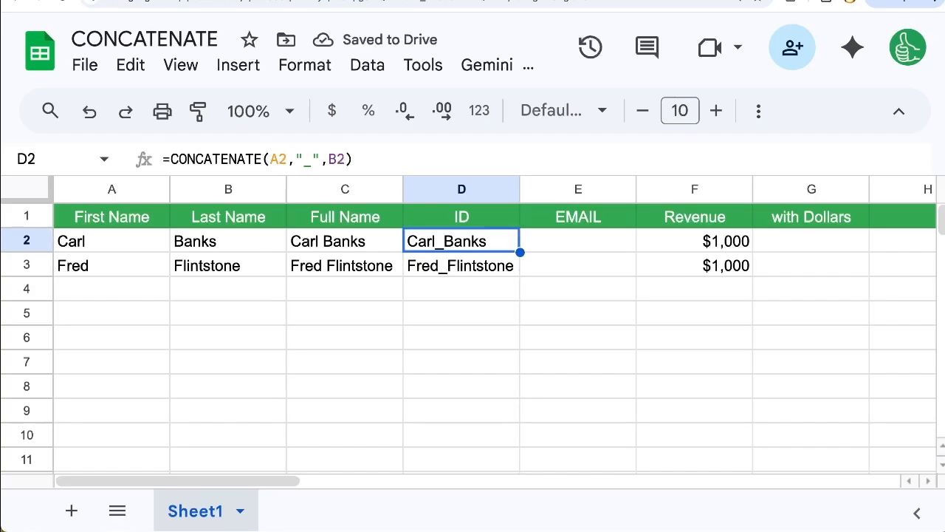
pyautogui.press('Right')
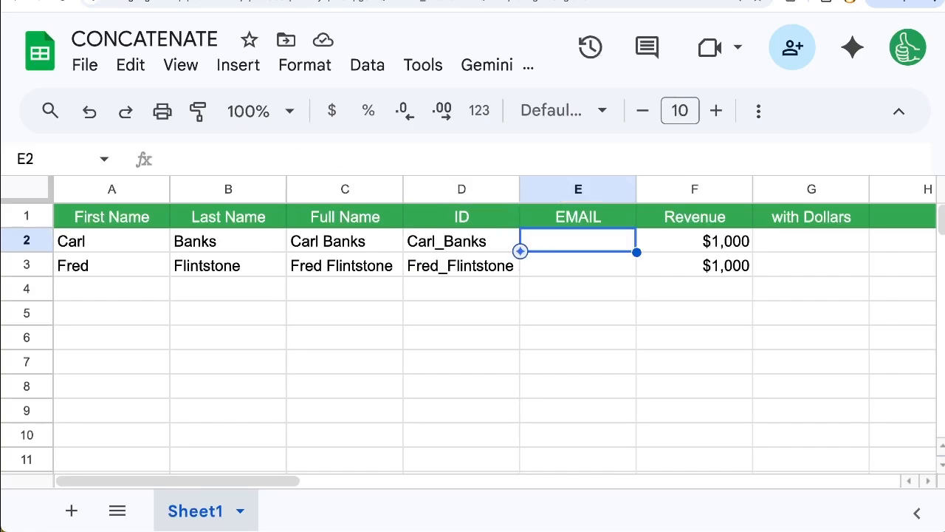
pyautogui.write('=CONCAT(')
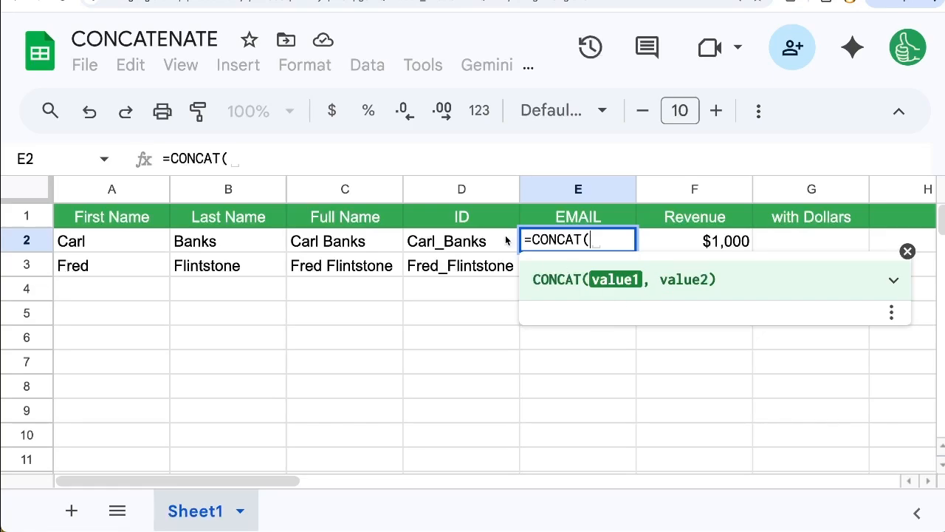
pyautogui.click(481, 247)
pyautogui.write(',')
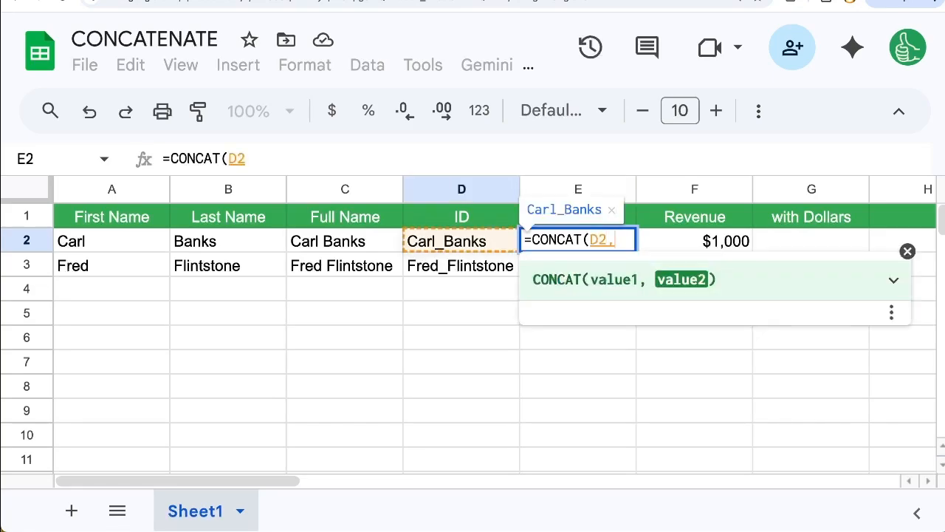
pyautogui.write('"@gmail.com')
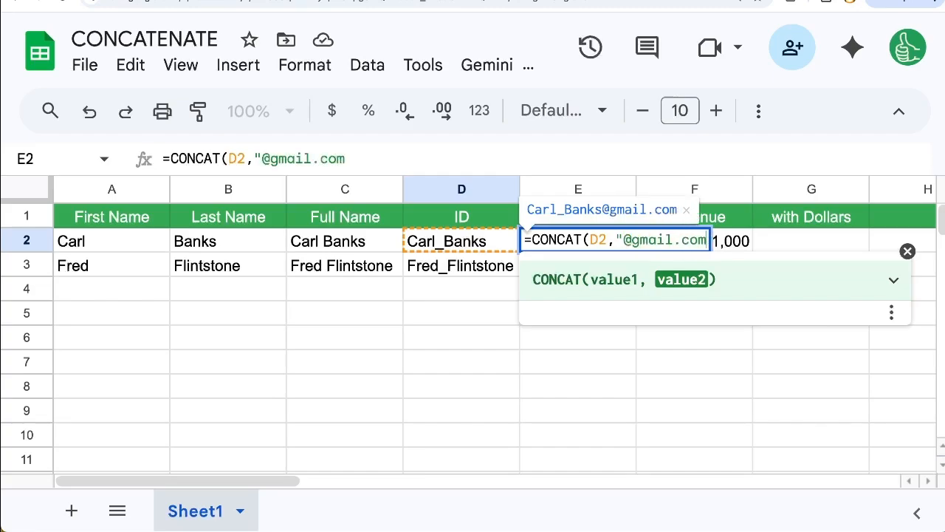
pyautogui.press('BackSpace')
pyautogui.press('BackSpace')
pyautogui.press('BackSpace')
pyautogui.press('BackSpace')
pyautogui.press('BackSpace')
pyautogui.press('BackSpace')
pyautogui.press('BackSpace')
pyautogui.press('BackSpace')
pyautogui.write('compnay')
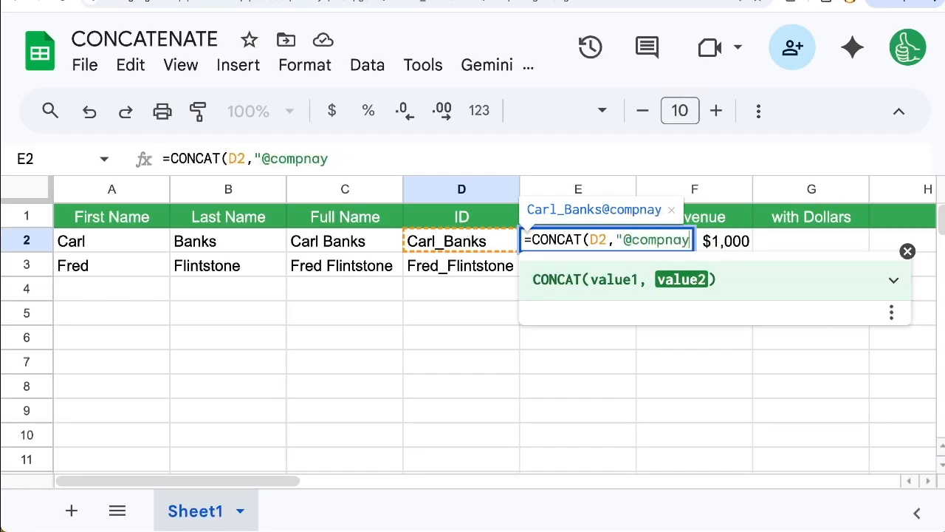
pyautogui.press('BackSpace')
pyautogui.press('BackSpace')
pyautogui.press('BackSpace')
pyautogui.write('any.org")')
pyautogui.press('Return')
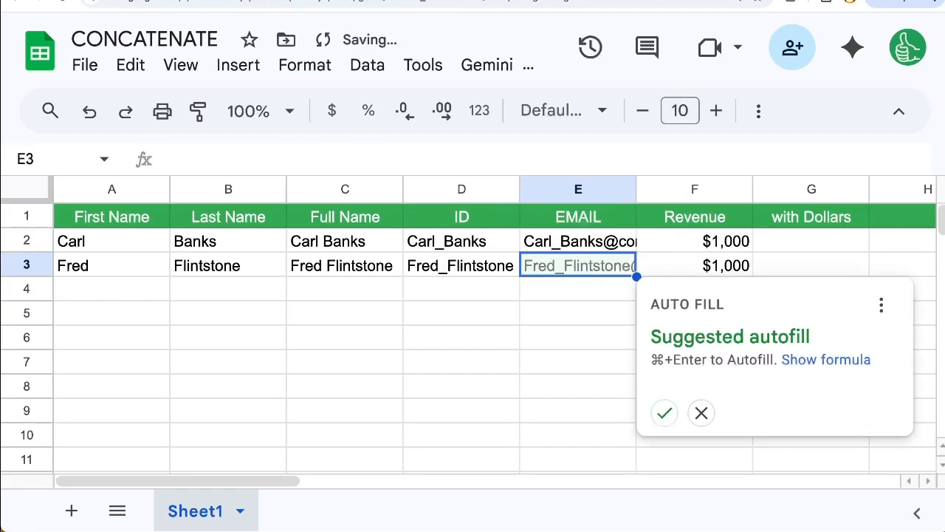
pyautogui.press('super+Return')
pyautogui.press('Up')
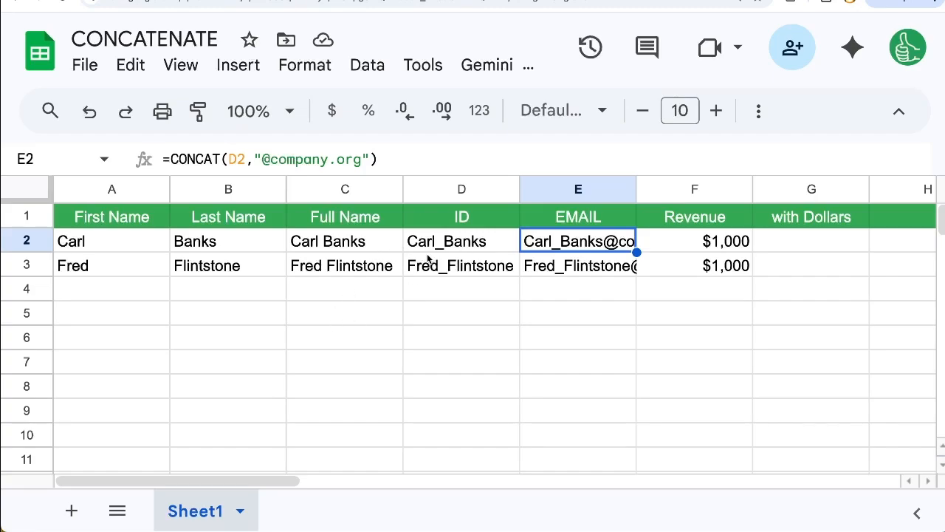
# Replace the Full Name formula in C2 with =A2&" "&B2, joining the names with ampersands
pyautogui.click(336, 244)
pyautogui.doubleClick(336, 244)
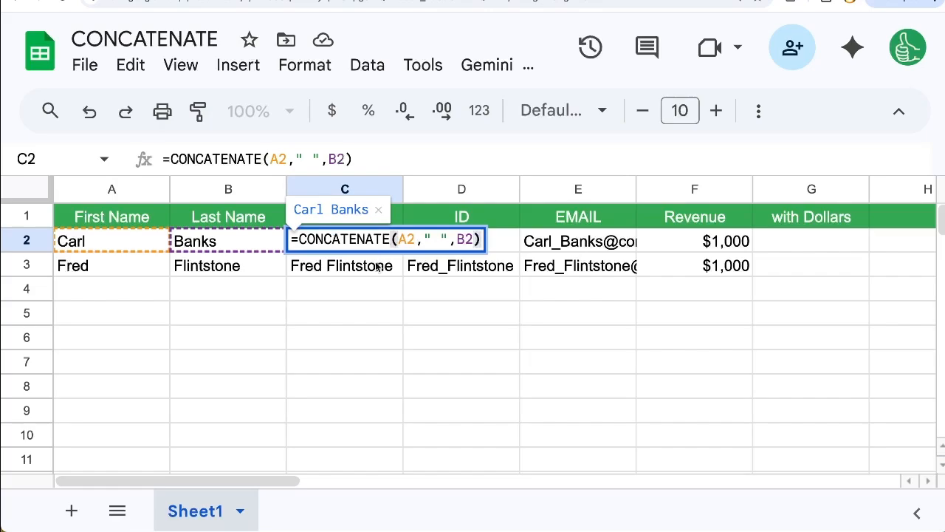
pyautogui.press('Escape')
pyautogui.press('Delete')
pyautogui.write('=')
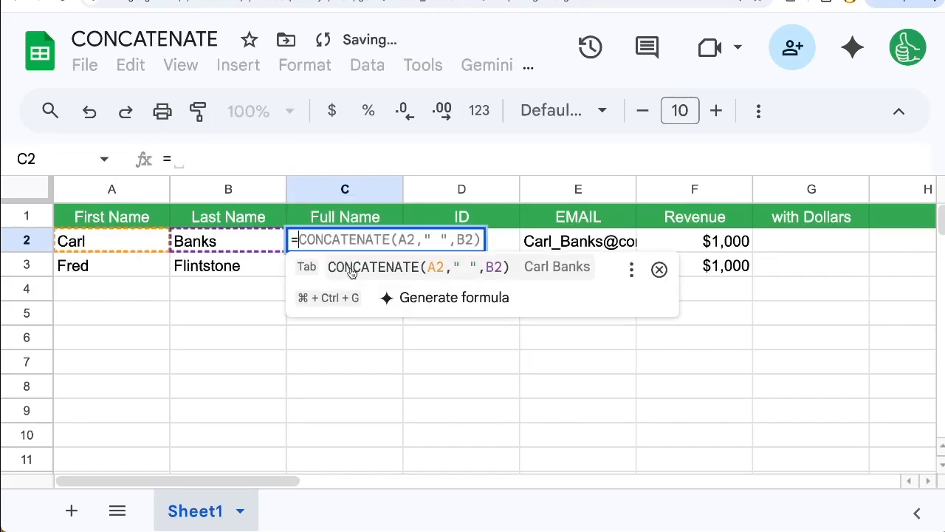
pyautogui.click(126, 238)
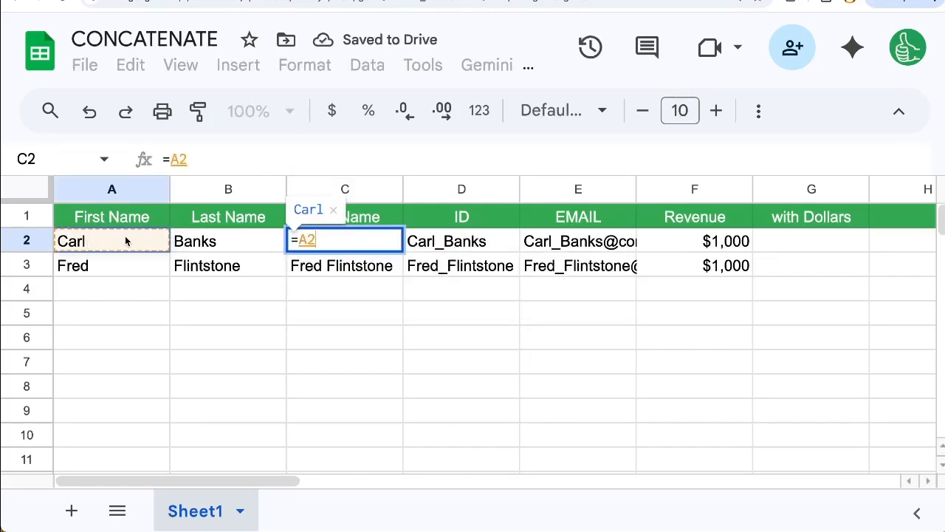
pyautogui.write('&')
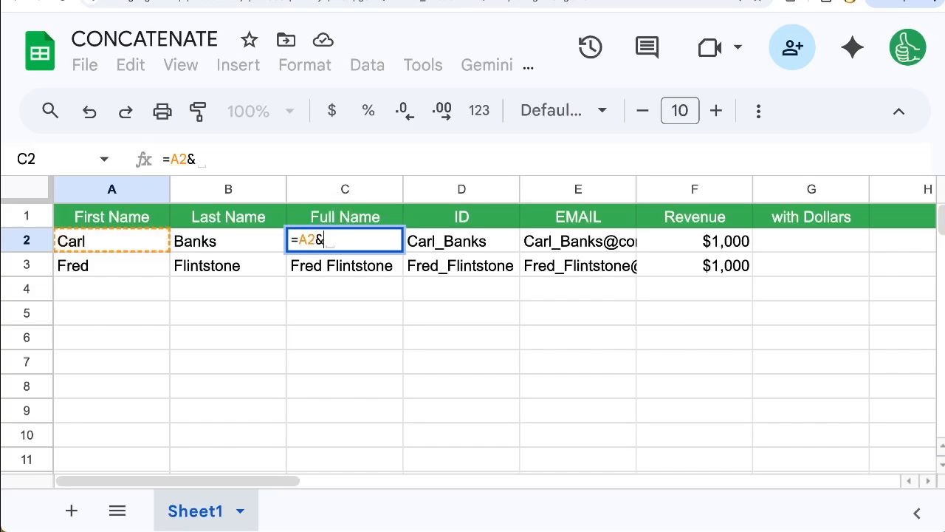
pyautogui.write('" ')
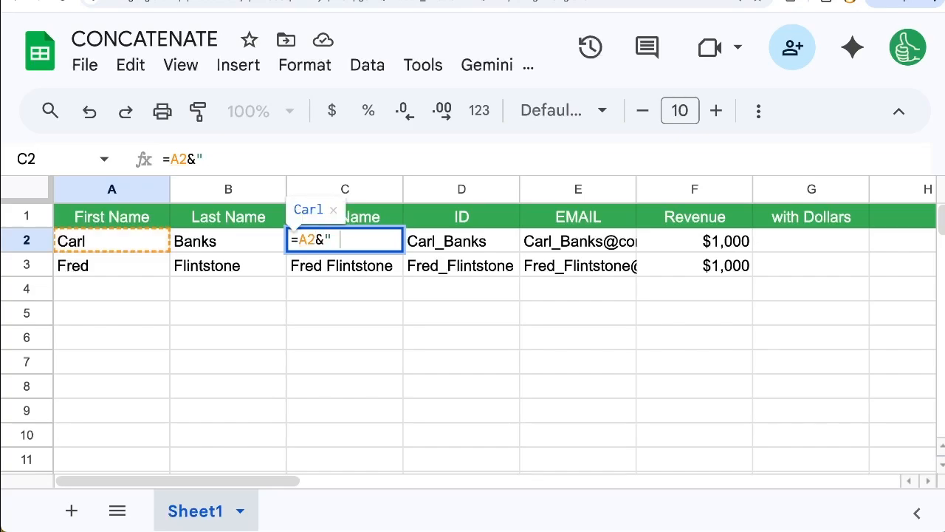
pyautogui.write('"&')
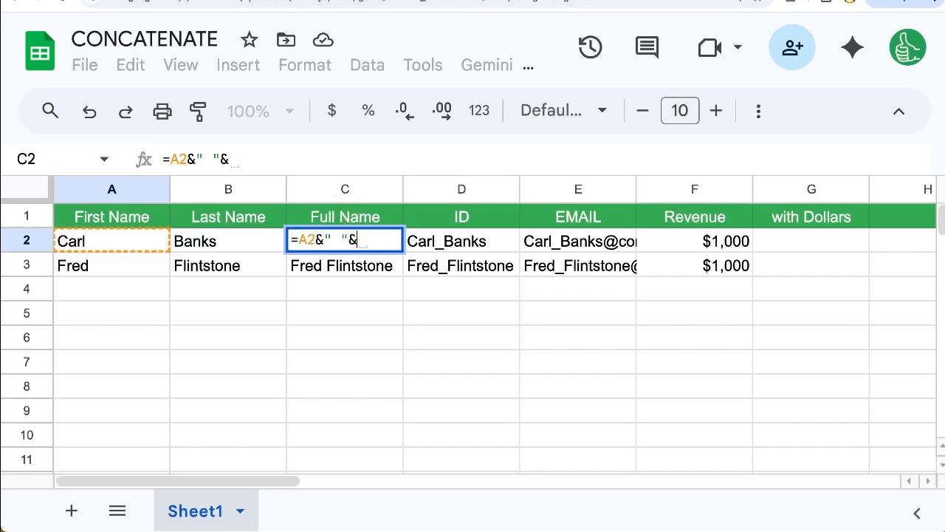
pyautogui.click(184, 243)
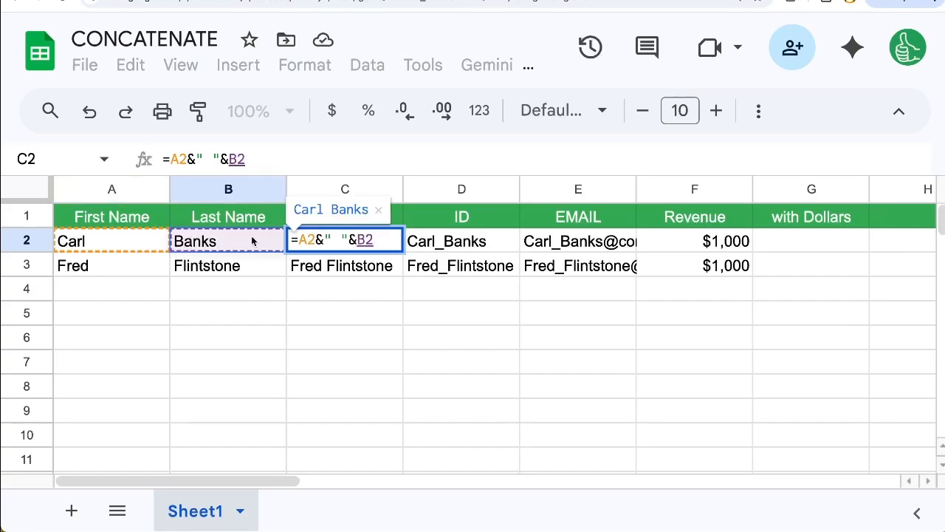
pyautogui.press('Return')
pyautogui.press('Up')
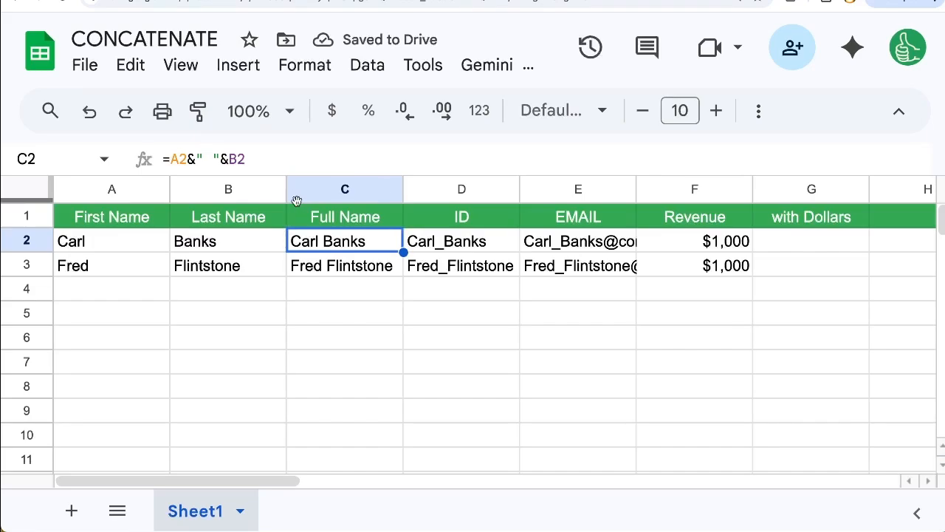
# Enter =F2&" dollars" in with Dollars cell G2 and fill the formula down to G3
pyautogui.click(755, 249)
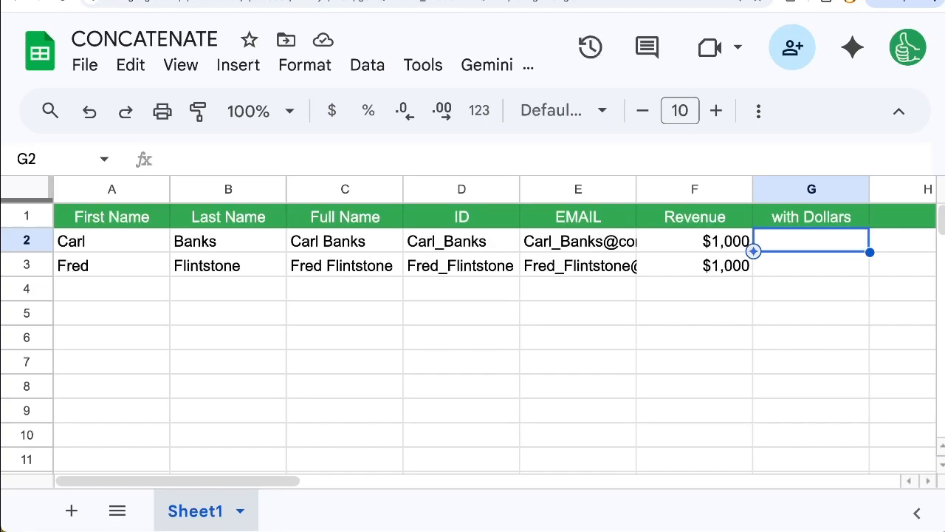
pyautogui.write('=')
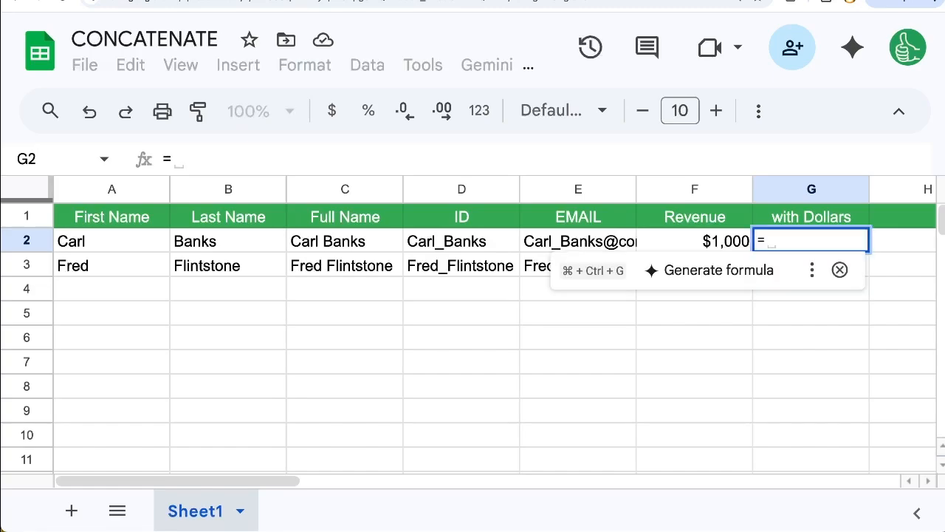
pyautogui.click(722, 245)
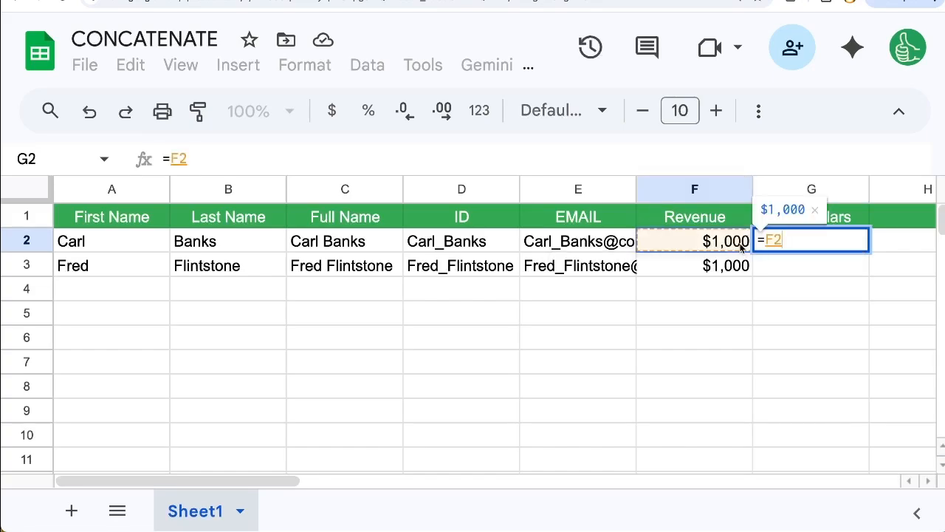
pyautogui.write('&')
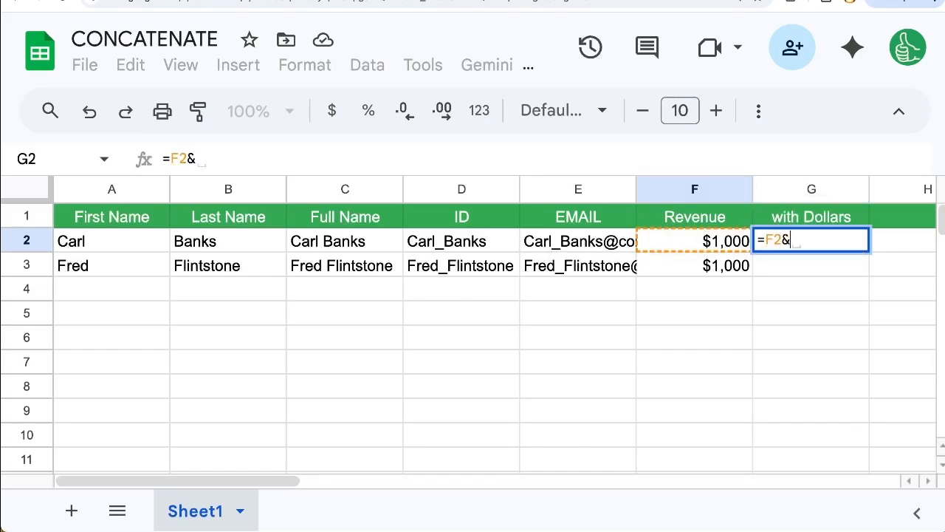
pyautogui.write('" dollars"')
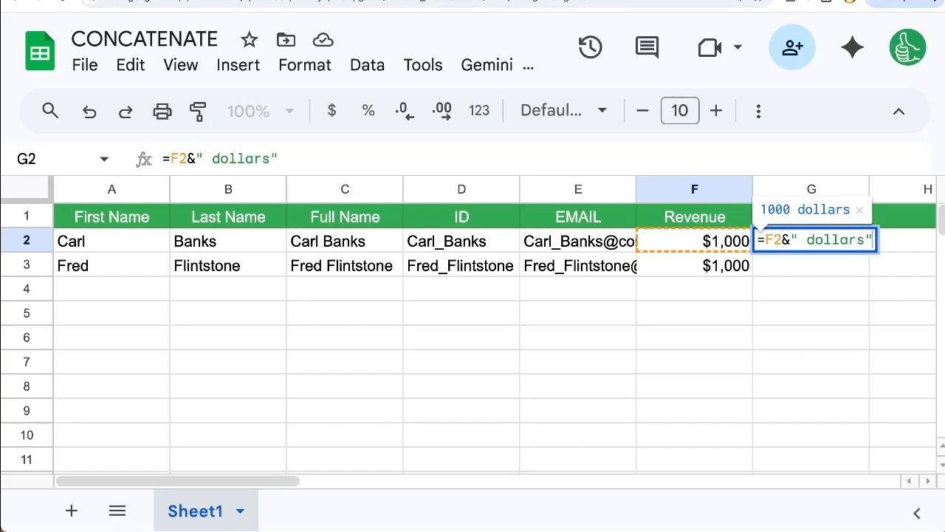
pyautogui.press('Return')
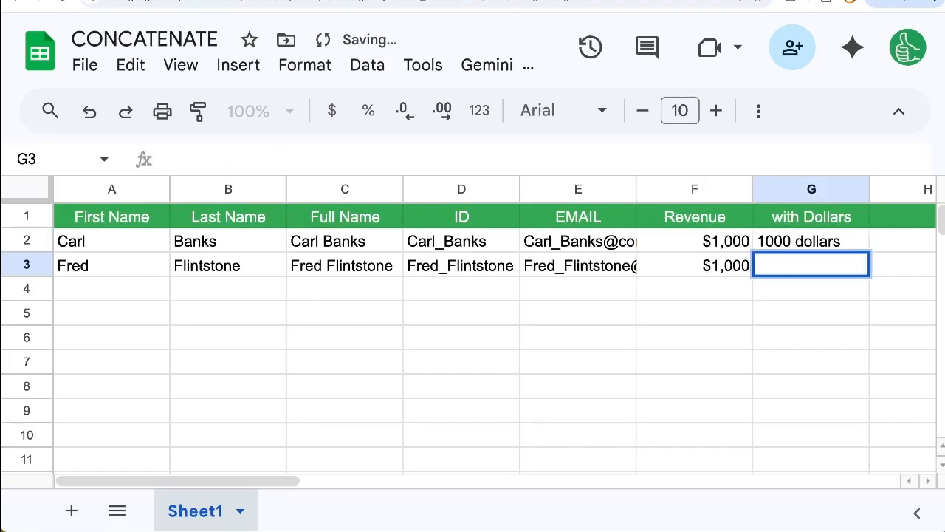
pyautogui.press('Return')
pyautogui.press('Up')
pyautogui.press('super+d')
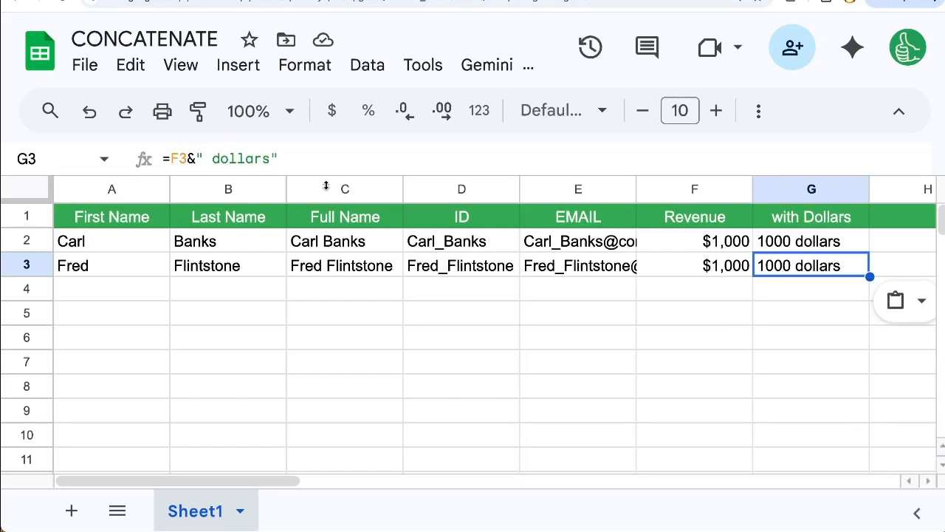
# Wrap the F2 reference in G2's formula in a TEXT function, keeping &" dollars" after it
pyautogui.click(784, 248)
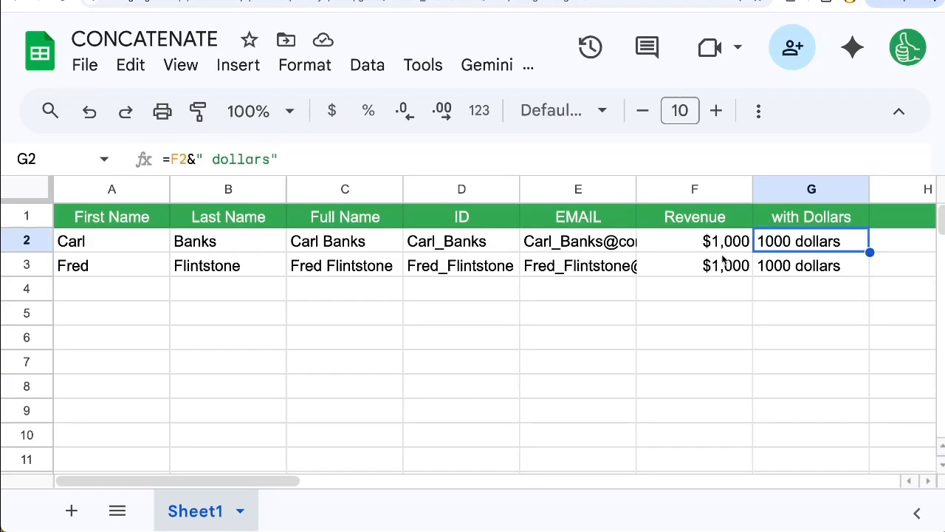
pyautogui.doubleClick(783, 249)
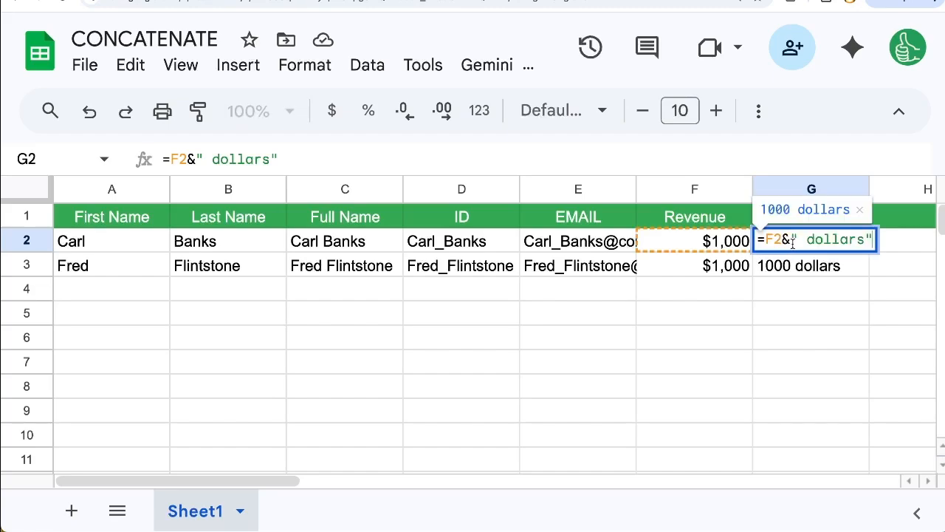
pyautogui.write('(')
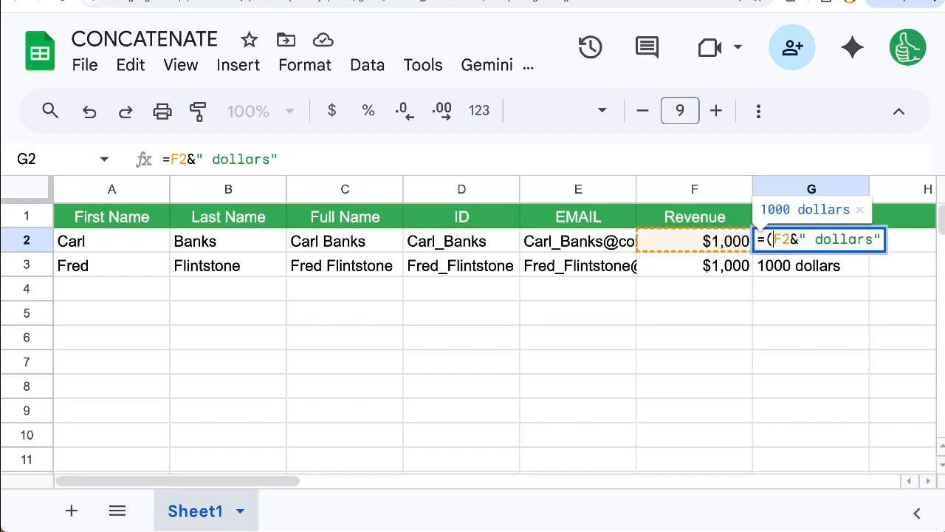
pyautogui.press('Right')
pyautogui.press('Right')
pyautogui.write(')')
pyautogui.press('Left')
pyautogui.press('Left')
pyautogui.press('Left')
pyautogui.press('Left')
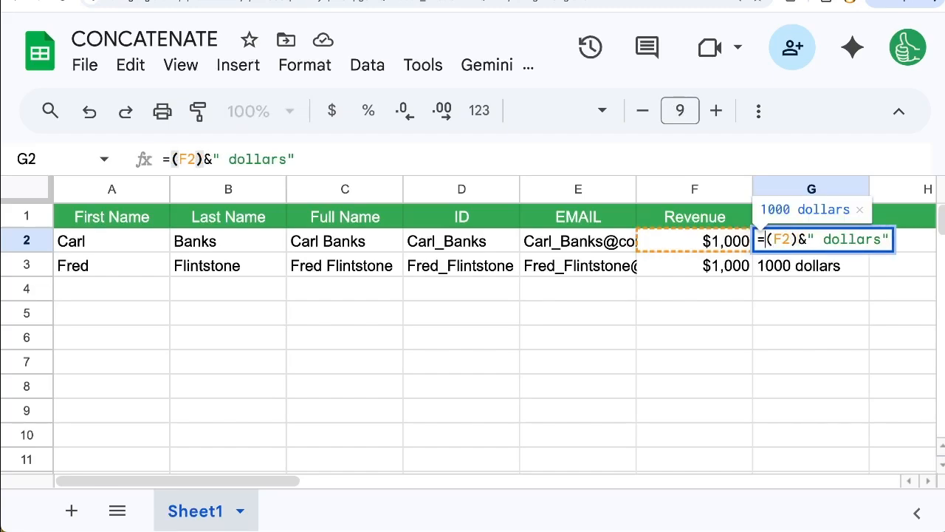
pyautogui.write('TEXT')
pyautogui.press('Right')
pyautogui.press('Right')
pyautogui.press('Right')
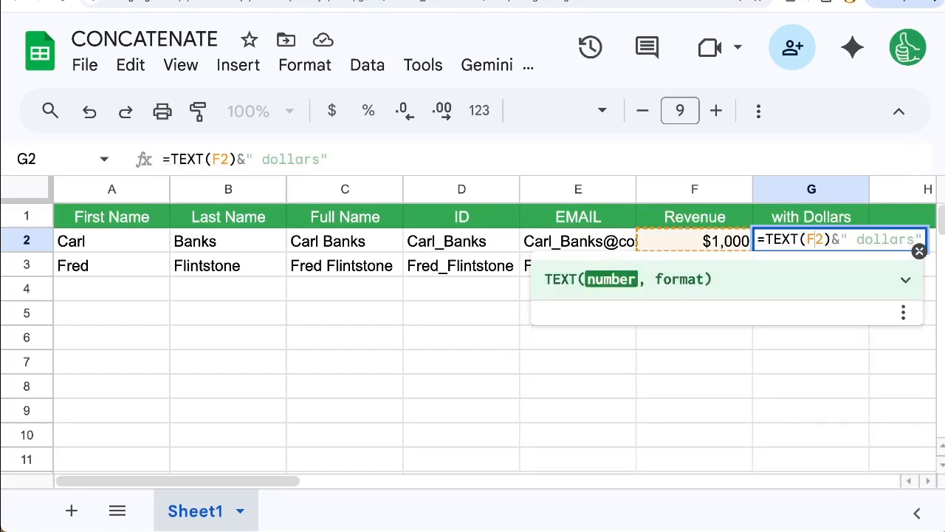
# Add the number format "$#,###" to the TEXT function so G2 reads =TEXT(F2,"$#,###")&" dollars", and enter the formula
pyautogui.write(',"')
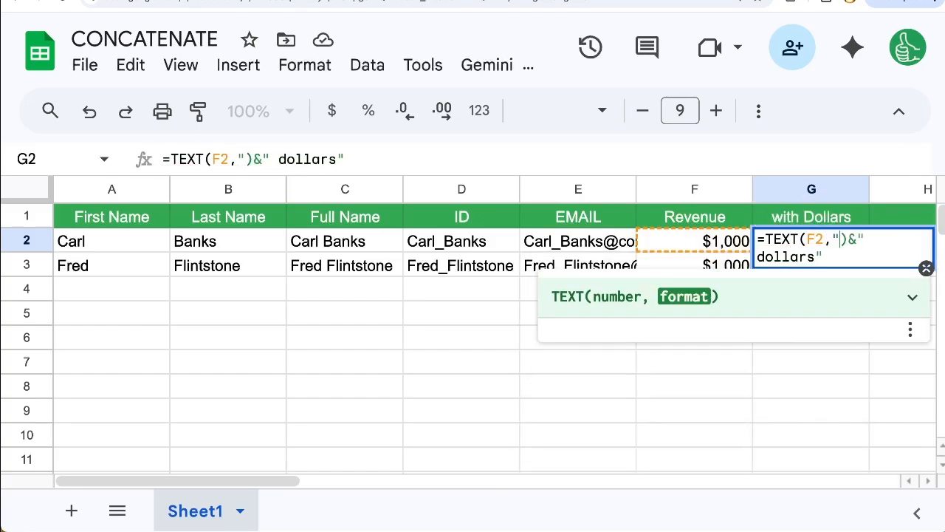
pyautogui.write('$')
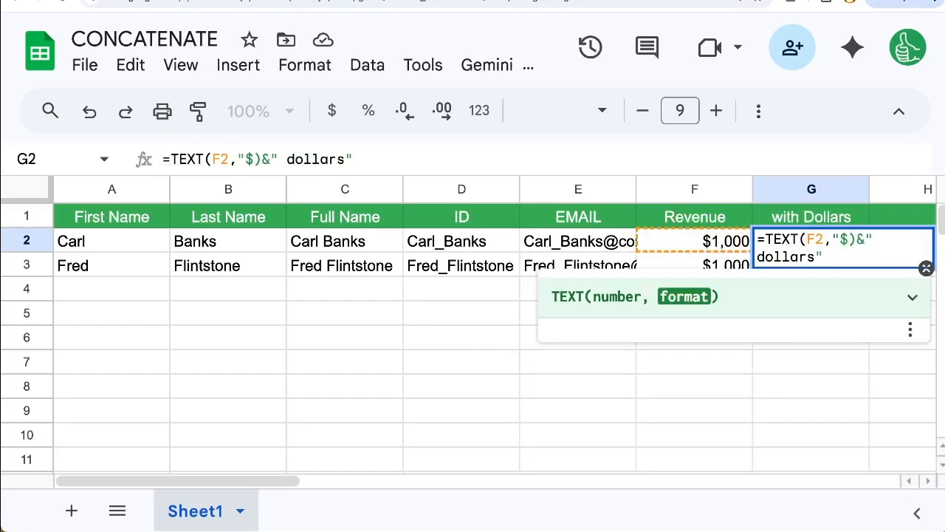
pyautogui.write(',')
pyautogui.press('BackSpace')
pyautogui.write('#,333')
pyautogui.press('BackSpace')
pyautogui.press('BackSpace')
pyautogui.press('BackSpace')
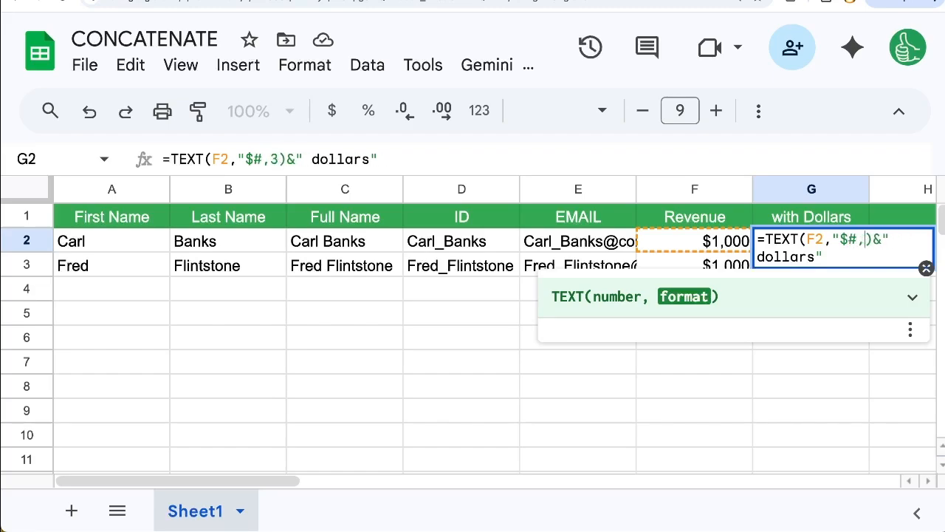
pyautogui.write('###')
pyautogui.press('Return')
# Copy the TEXT formula from G2 to G3
pyautogui.press('Up')
pyautogui.hotkey('ctrl', 'c')
pyautogui.press('Down')
pyautogui.hotkey('ctrl', 'v')
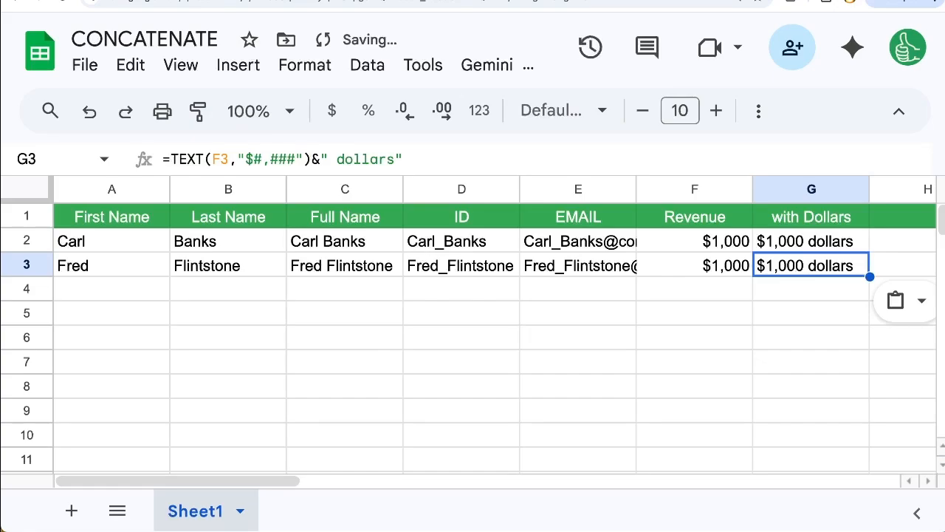
# Open G2's formula for editing and examine the ampersand that joins the TEXT function to " dollars"
pyautogui.press('Up')
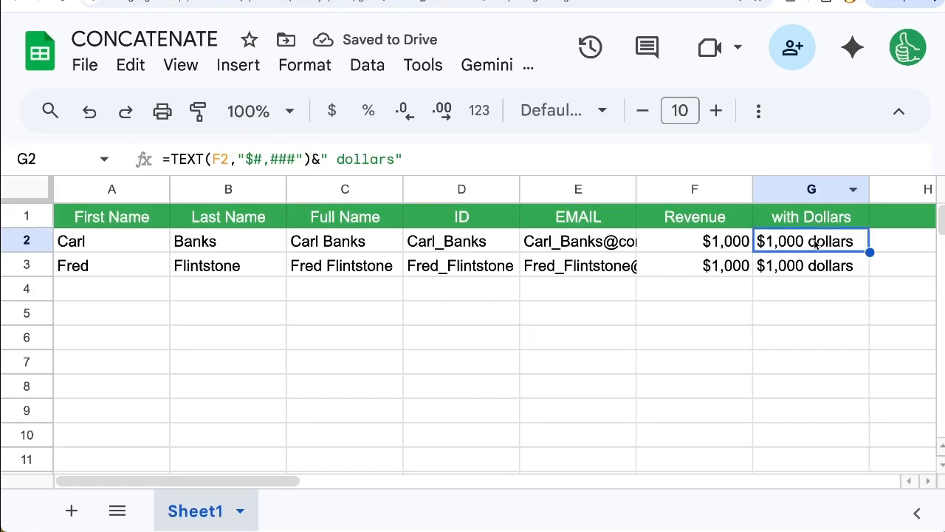
pyautogui.hotkey('ctrl', 'c')
pyautogui.doubleClick(909, 239)
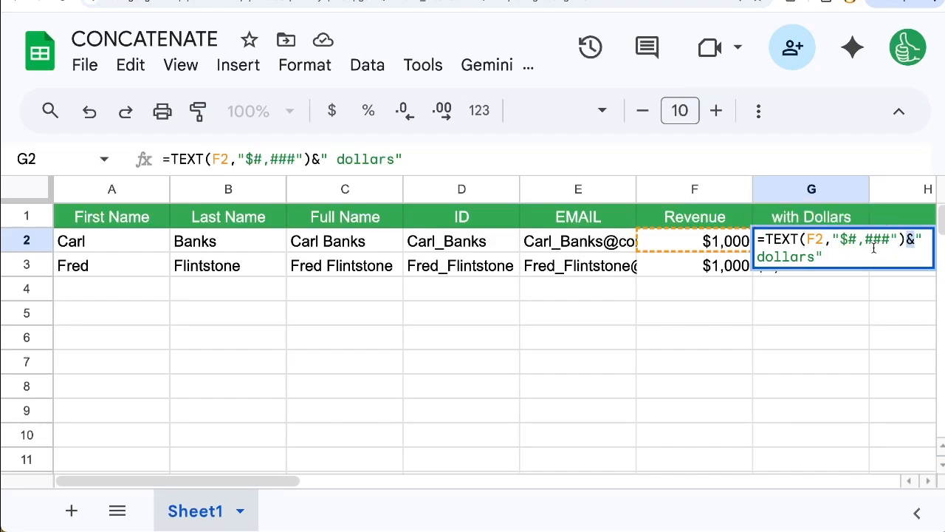
pyautogui.click(915, 239)
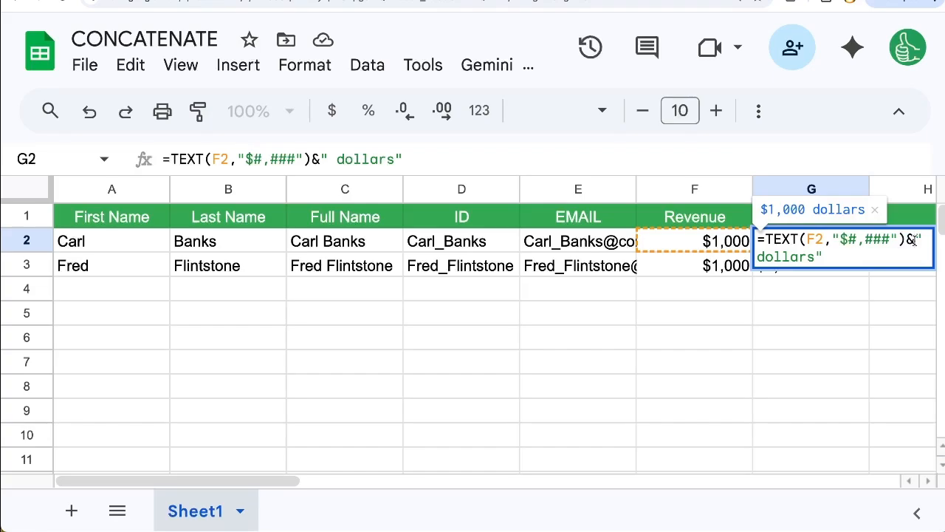